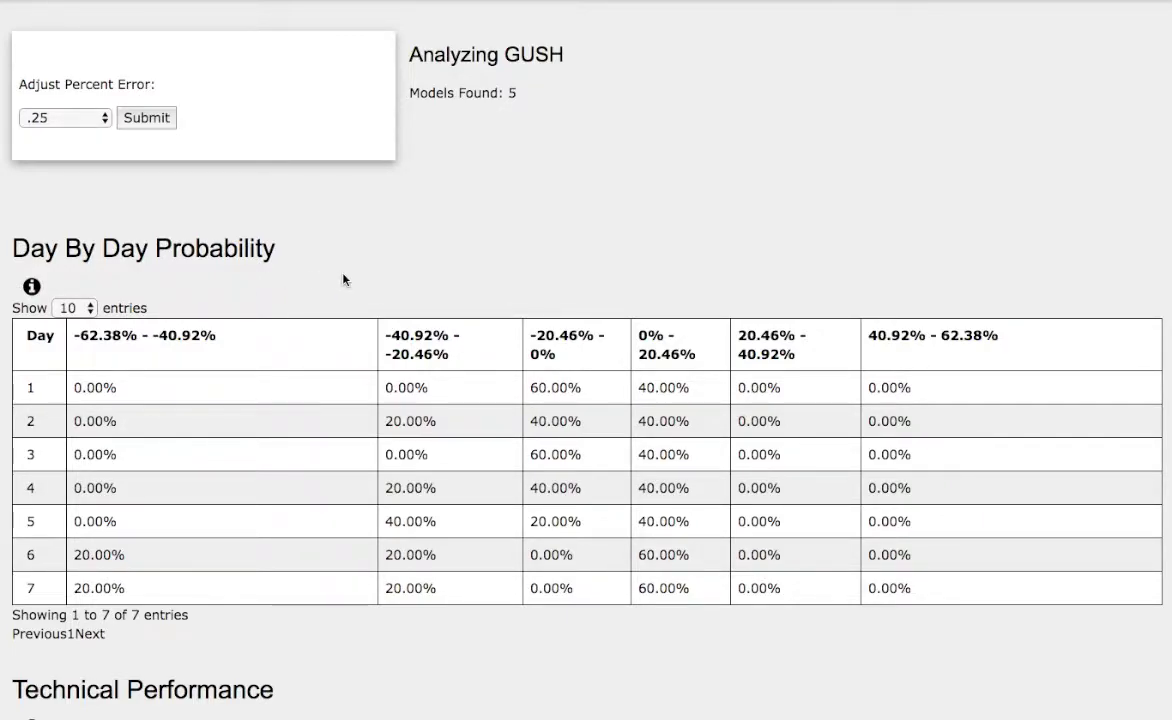
# View GUSH on the 180-day 1-hour and 4-hour charts, zooming into the most recent candles
pyautogui.scroll(1, 343, 280)
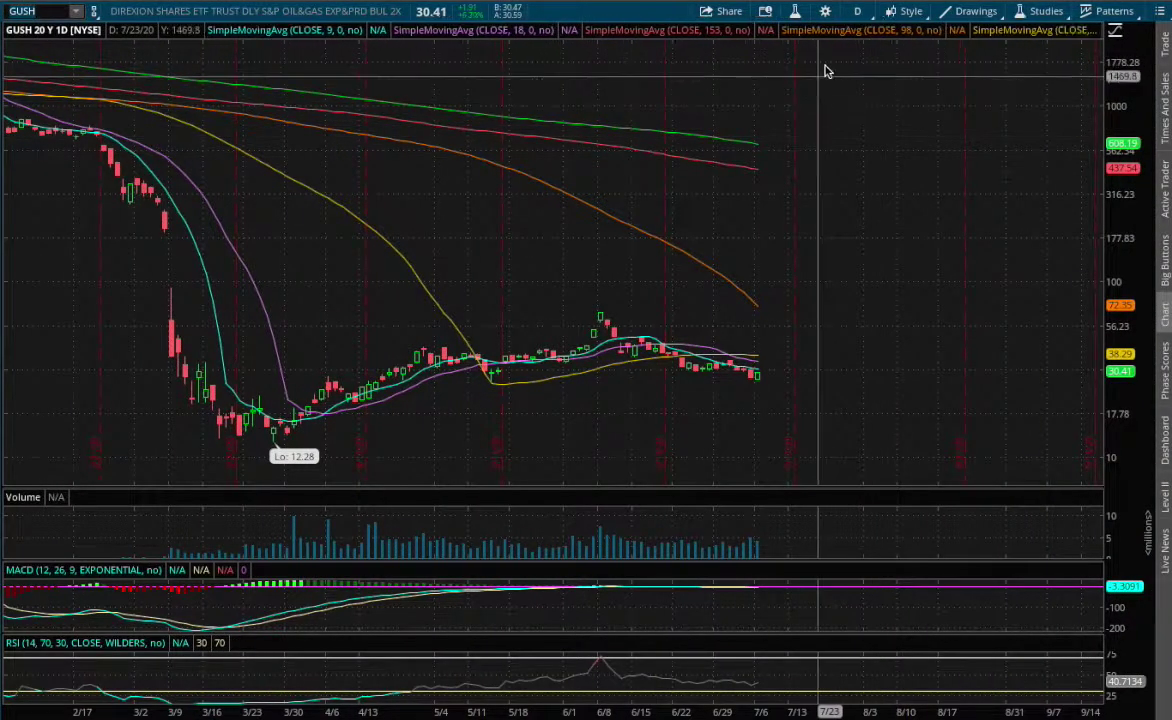
pyautogui.click(857, 12)
pyautogui.click(810, 167)
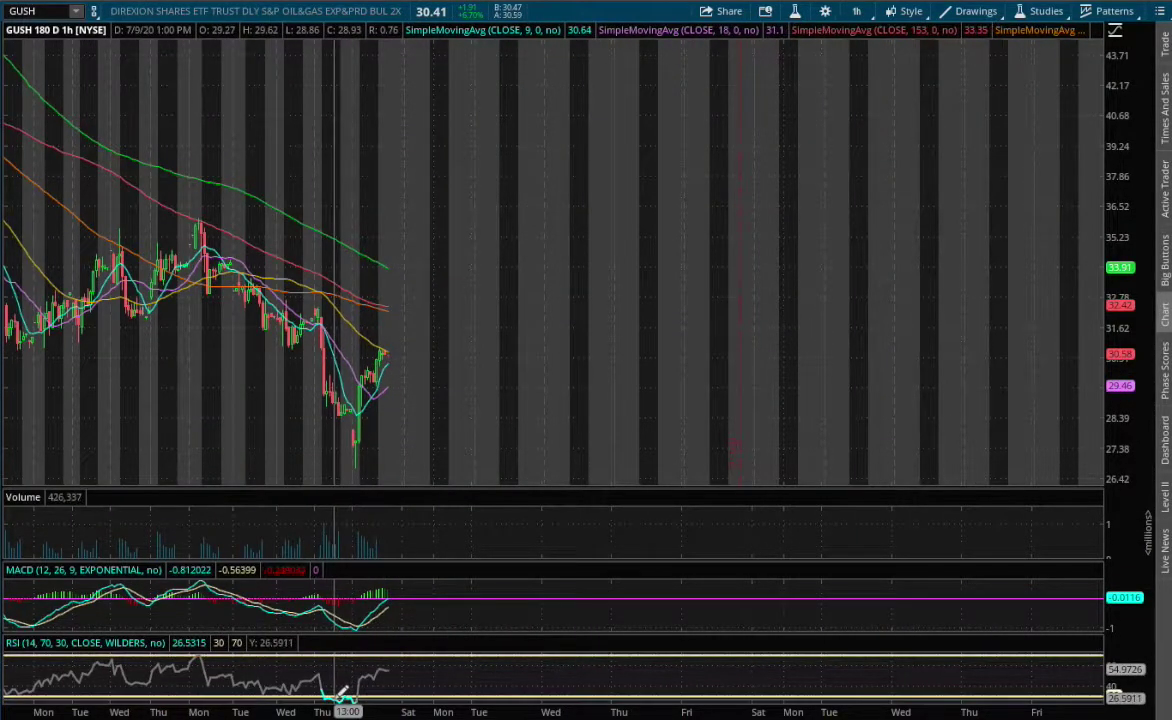
pyautogui.click(857, 11)
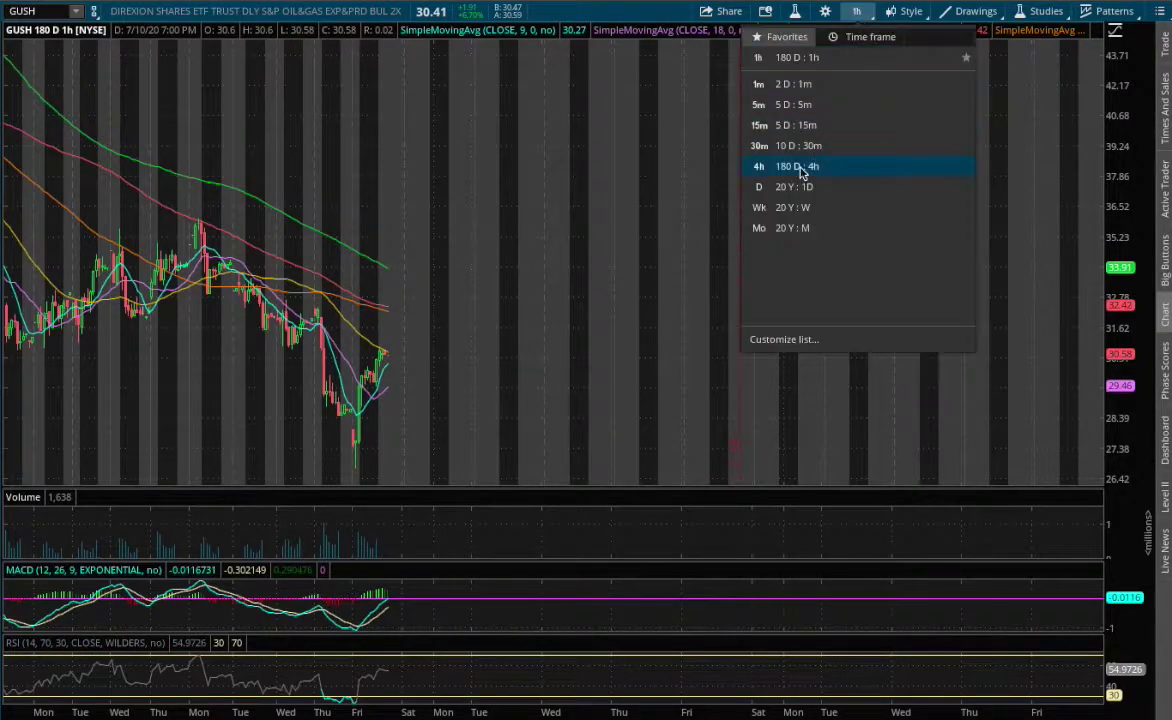
pyautogui.click(733, 162)
pyautogui.moveTo(405, 300); pyautogui.dragTo(541, 343)
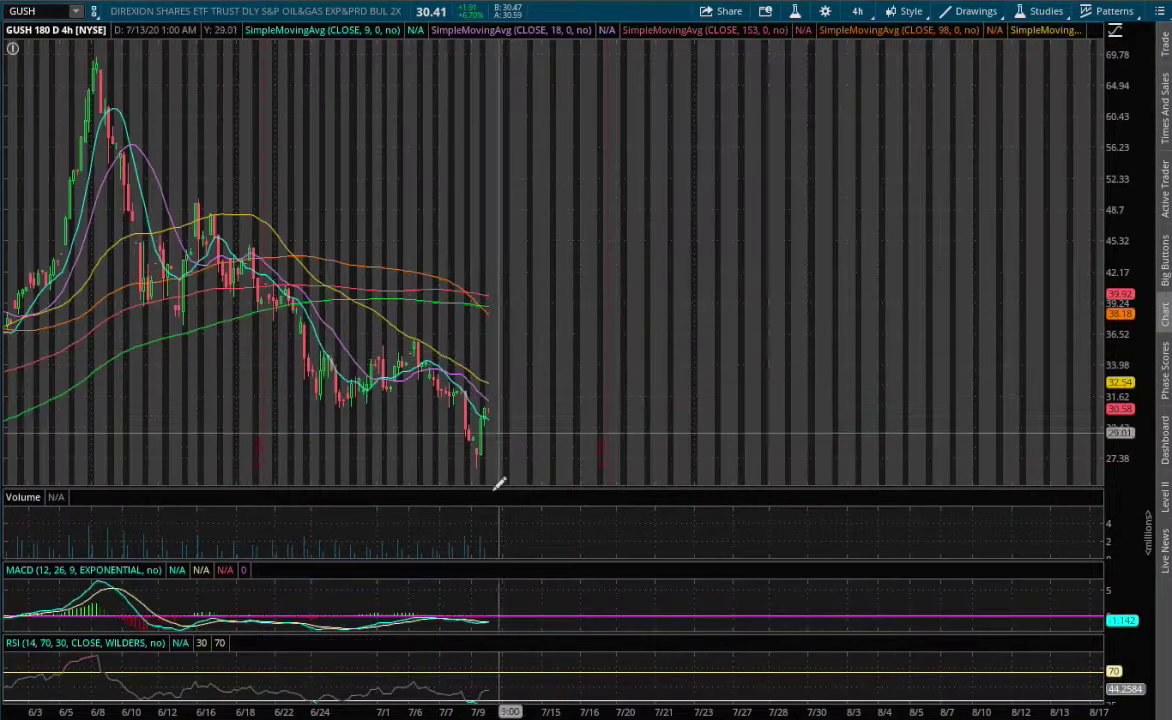
pyautogui.moveTo(387, 445); pyautogui.dragTo(650, 471)
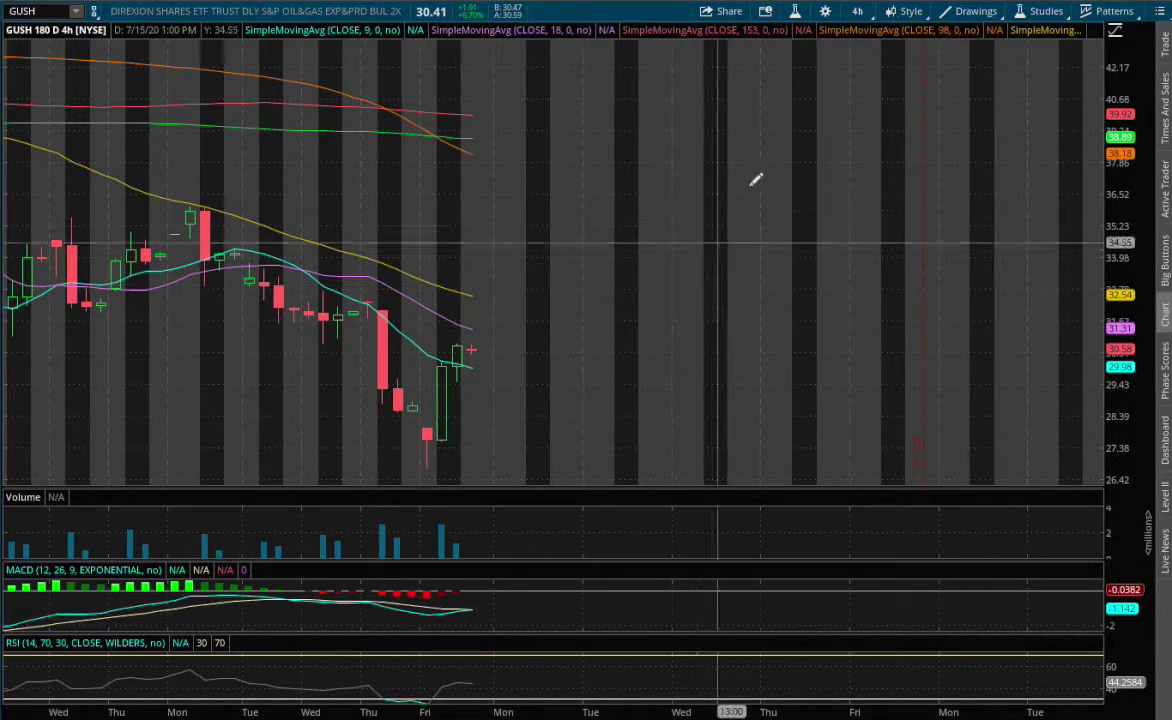
# Return GUSH to the daily chart and zoom into the 2020 range
pyautogui.click(857, 11)
pyautogui.click(785, 184)
pyautogui.moveTo(275, 340); pyautogui.dragTo(531, 348)
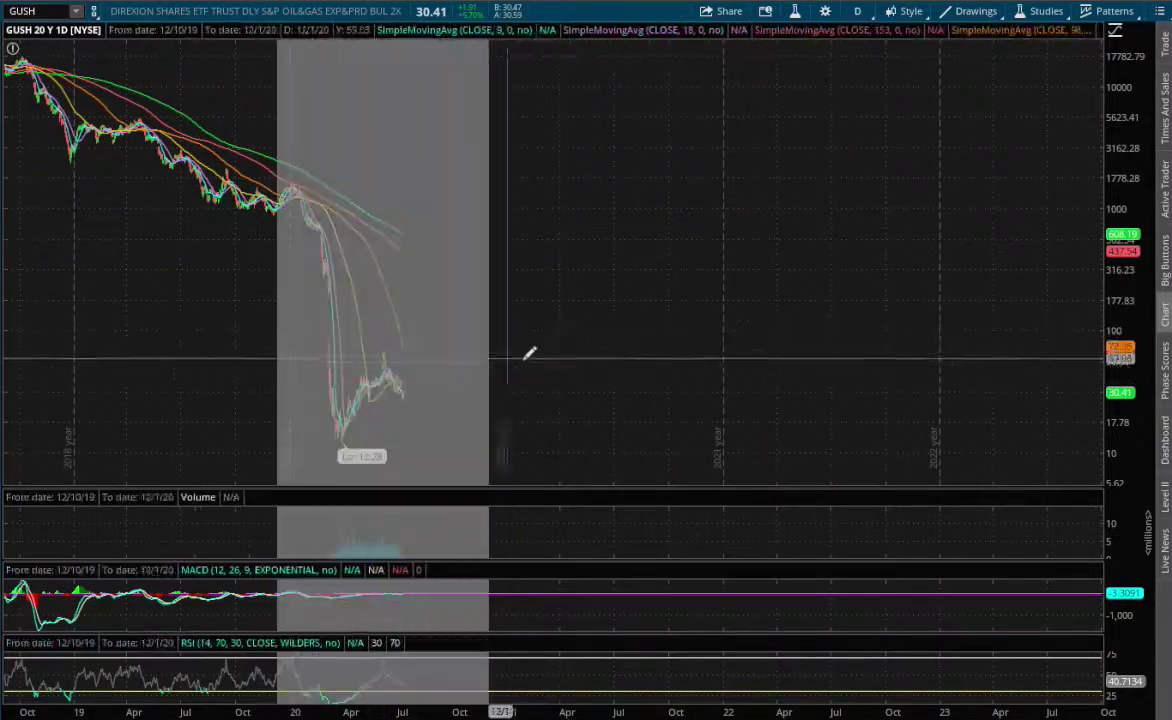
pyautogui.scroll(3, 407, 333)
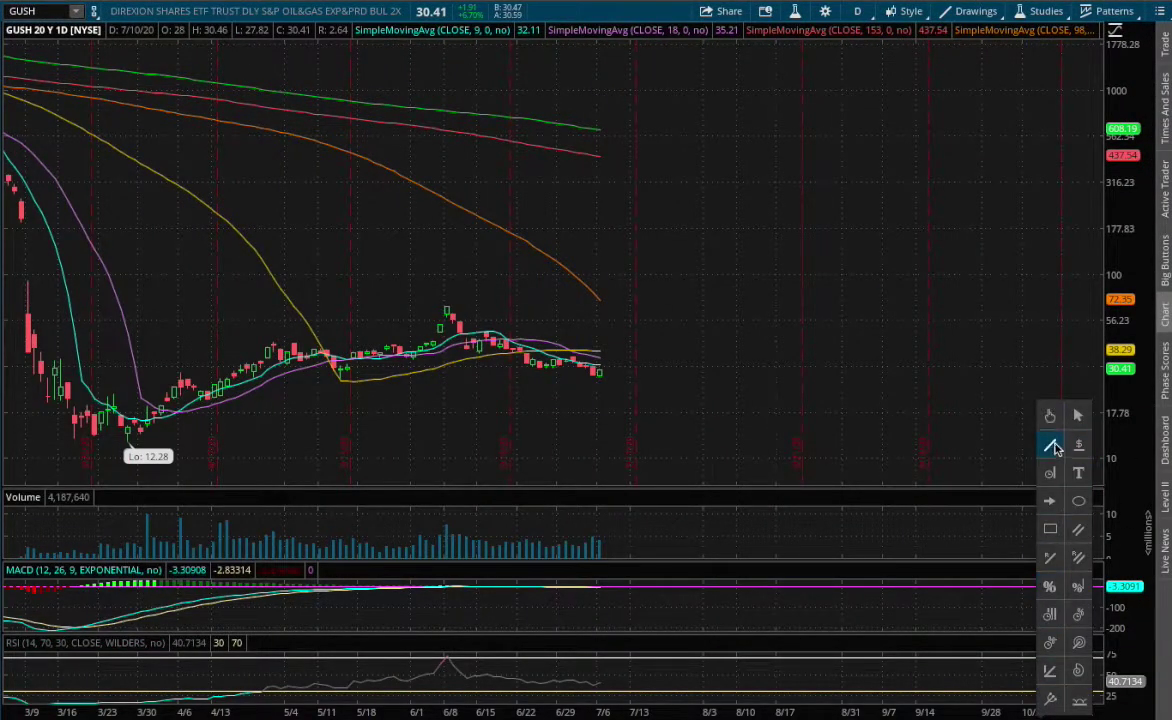
# Draw an upward trendline from GUSH's last daily candle to a point a few days ahead
pyautogui.click(600, 369)
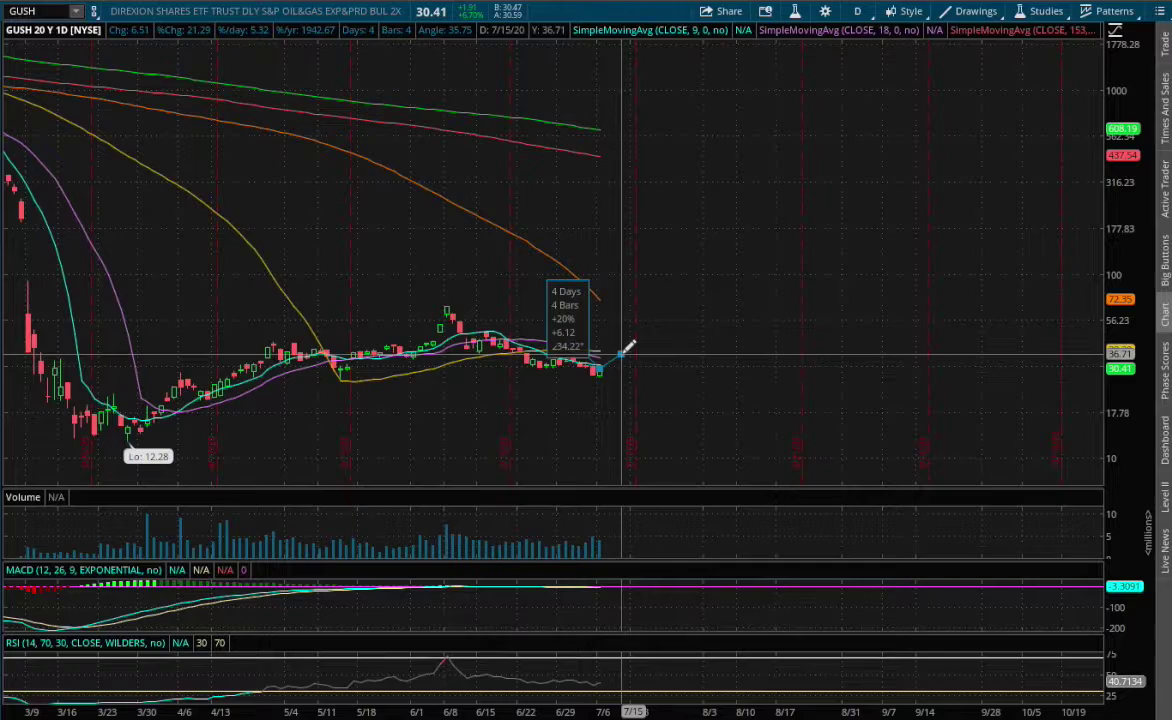
pyautogui.click(620, 353)
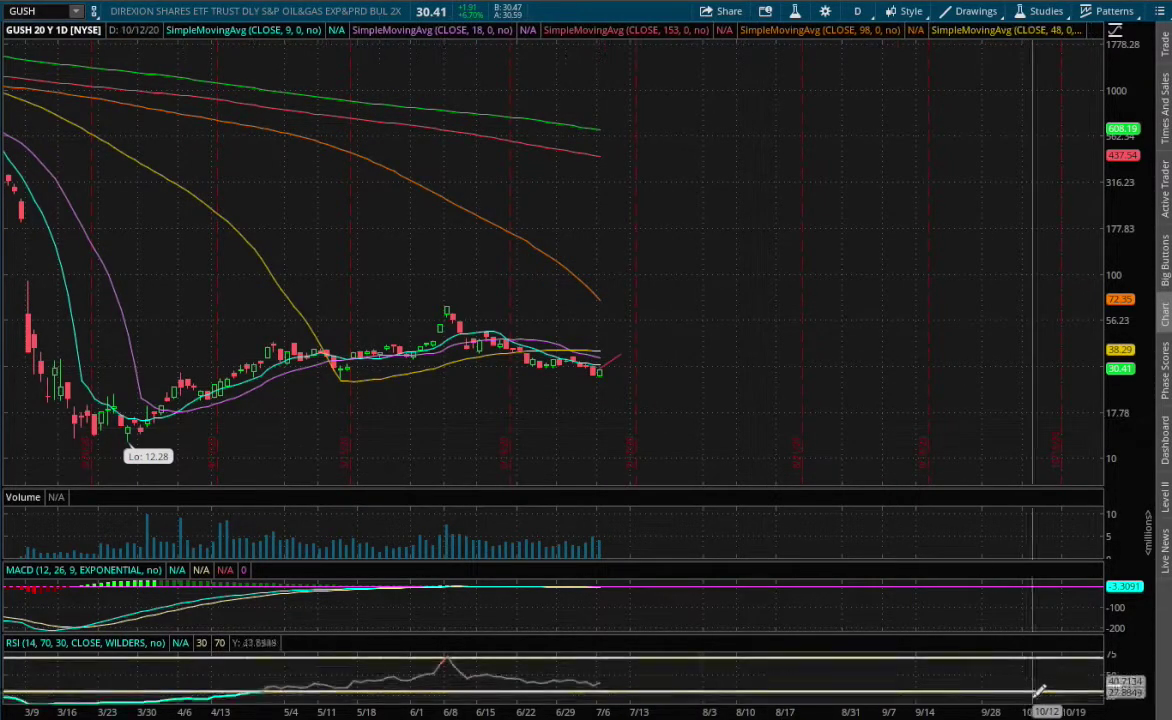
pyautogui.moveTo(1066, 510)
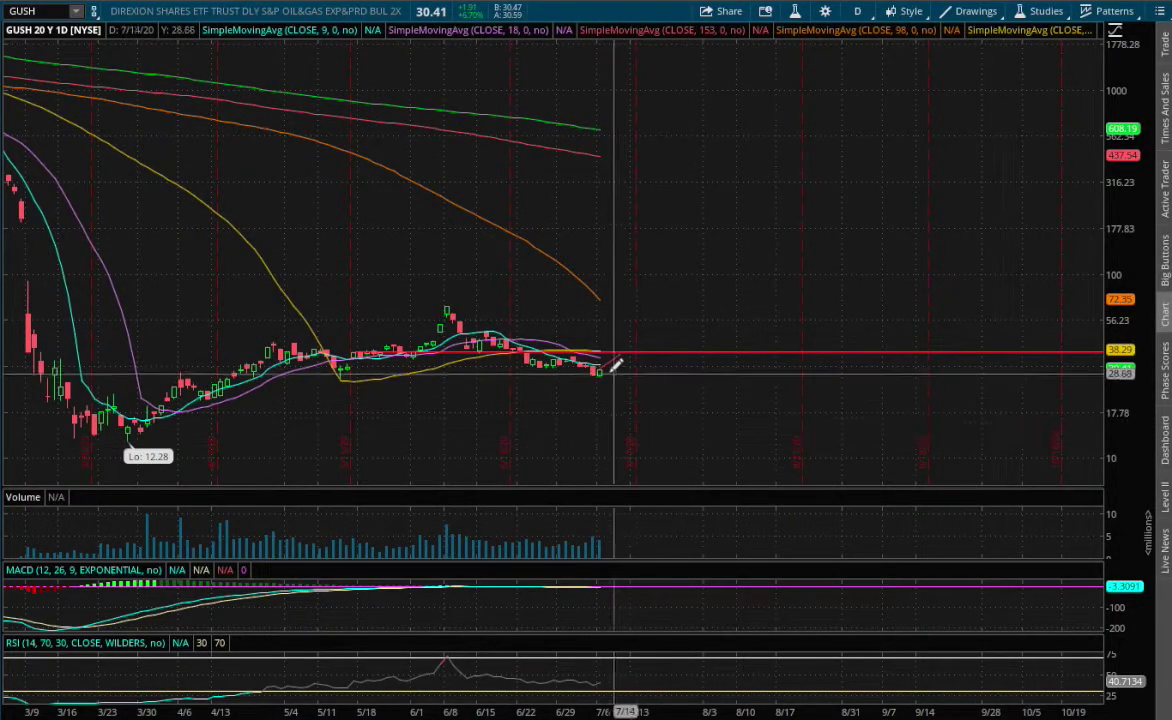
# Draw a downward trendline from the last bar and pick a horizontal-level tool from the drawing palette
pyautogui.moveTo(610, 372)
pyautogui.mouseDown()
pyautogui.moveTo(617, 351)
pyautogui.moveTo(645, 386)
pyautogui.mouseUp()
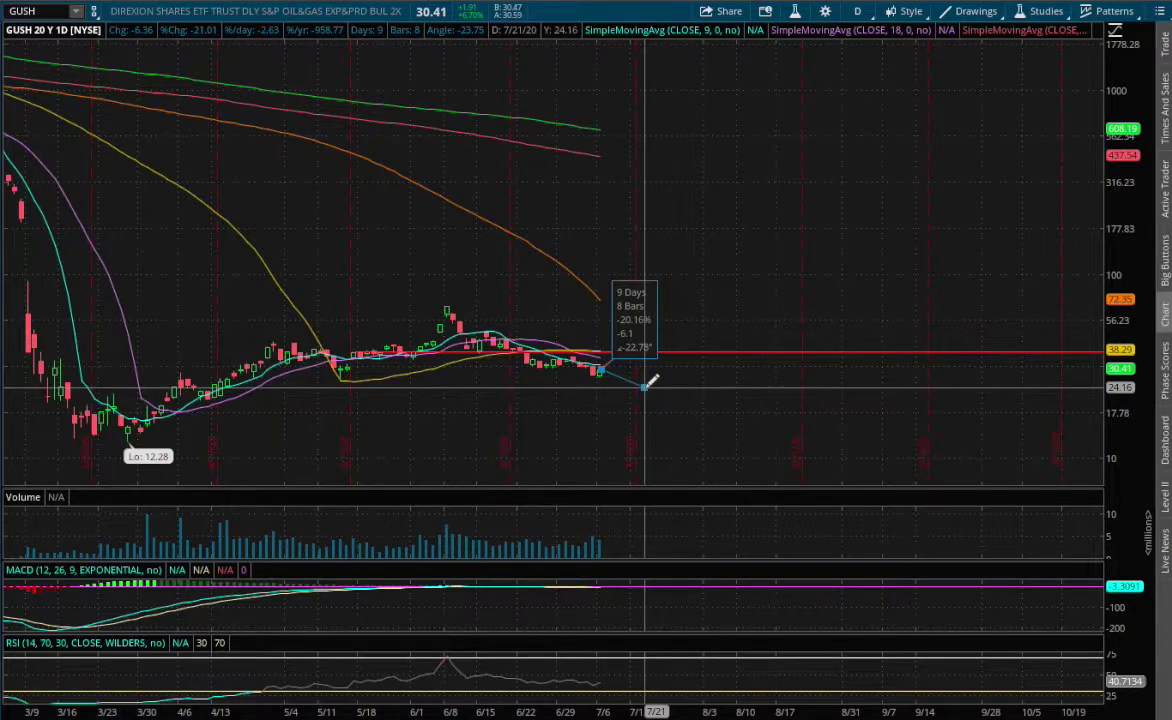
pyautogui.moveTo(645, 386); pyautogui.dragTo(645, 386)
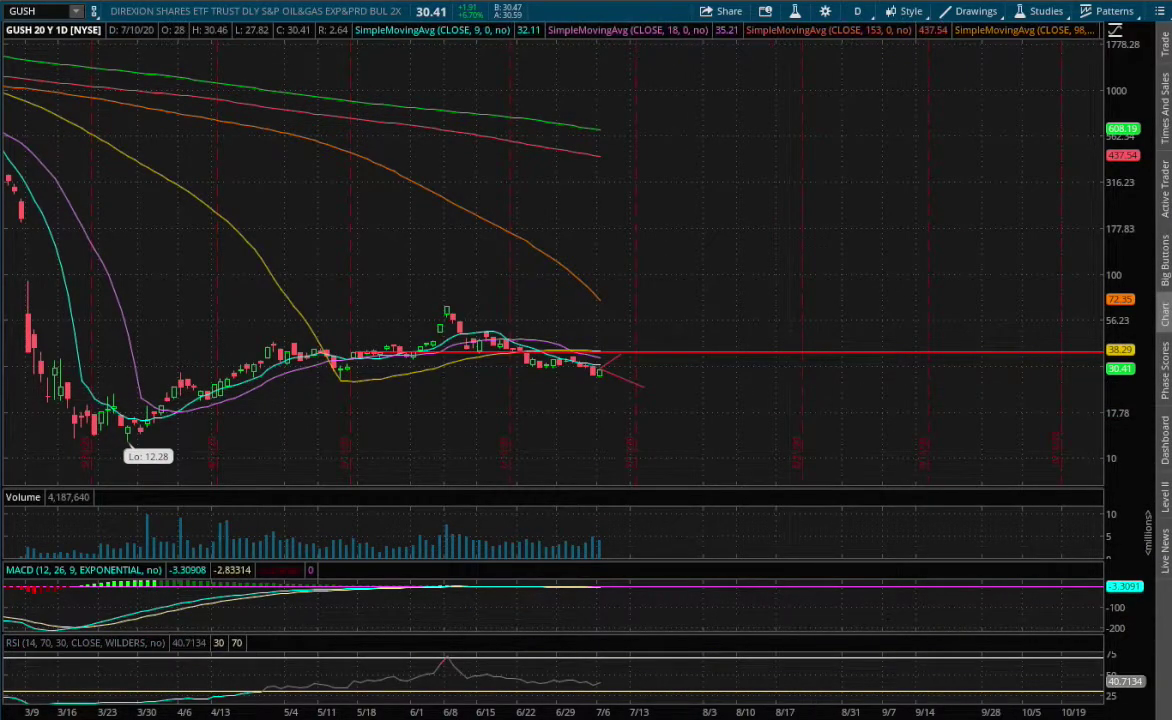
pyautogui.middleClick(1062, 553)
pyautogui.click(1080, 443)
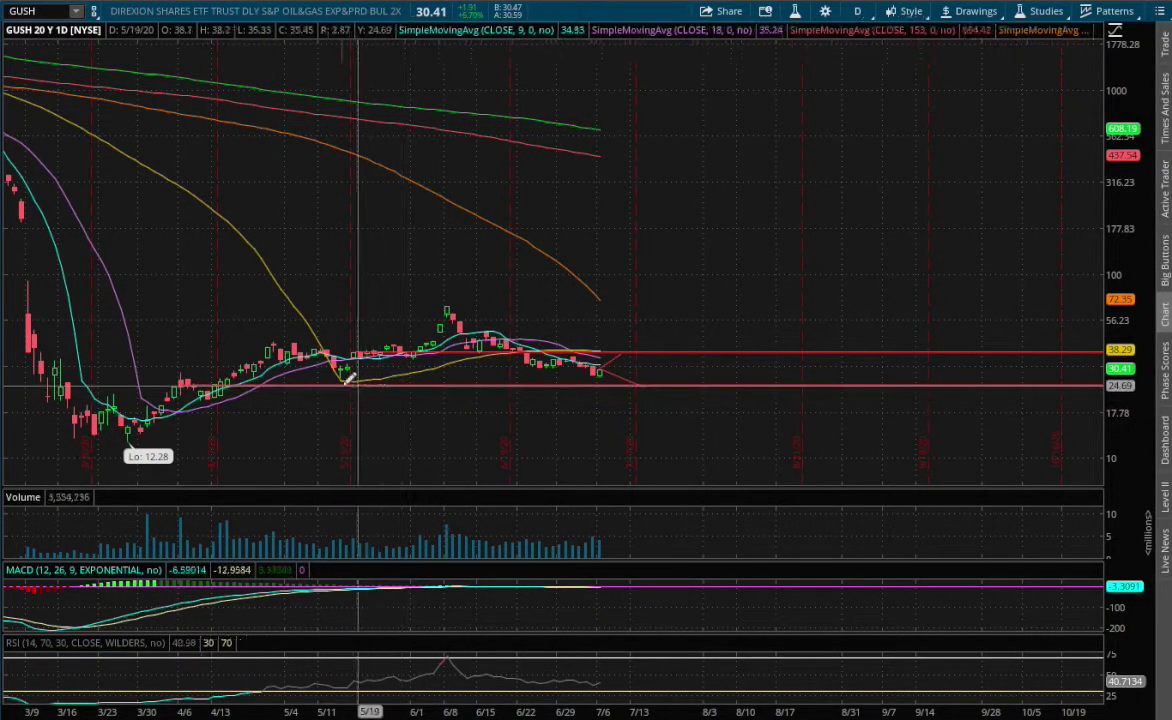
# Load the DRIP chart by entering its ticker symbol
pyautogui.click(48, 12)
pyautogui.write('D')
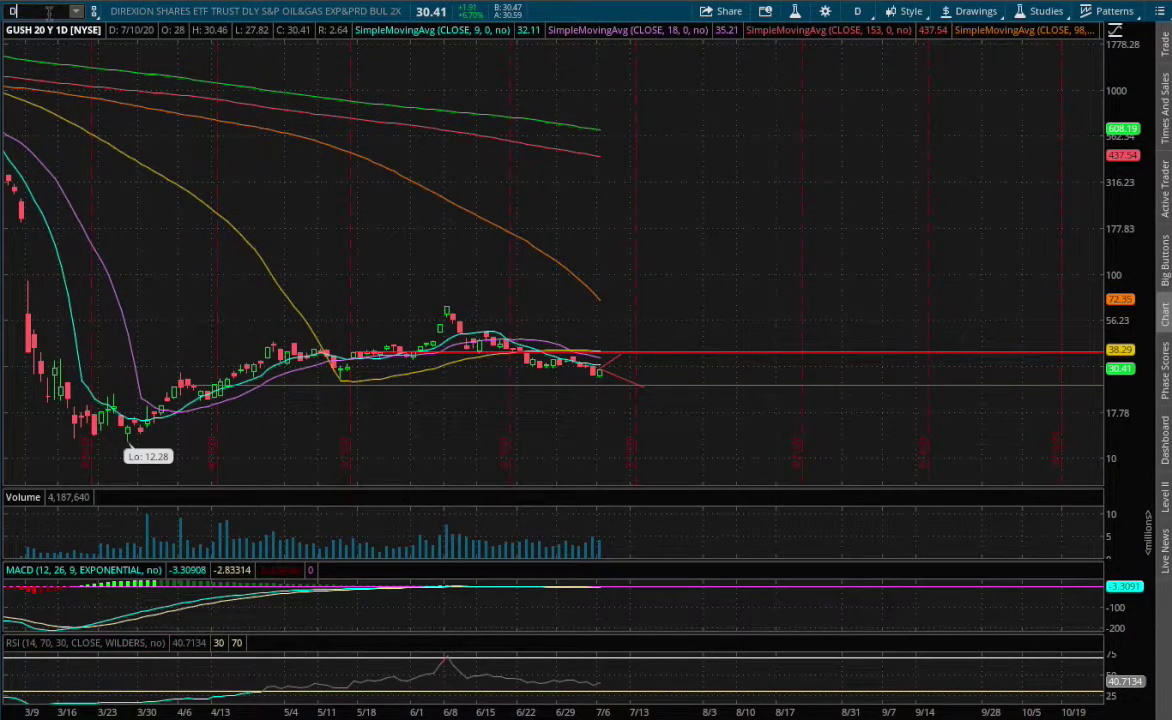
pyautogui.write('RIP')
pyautogui.press('Return')
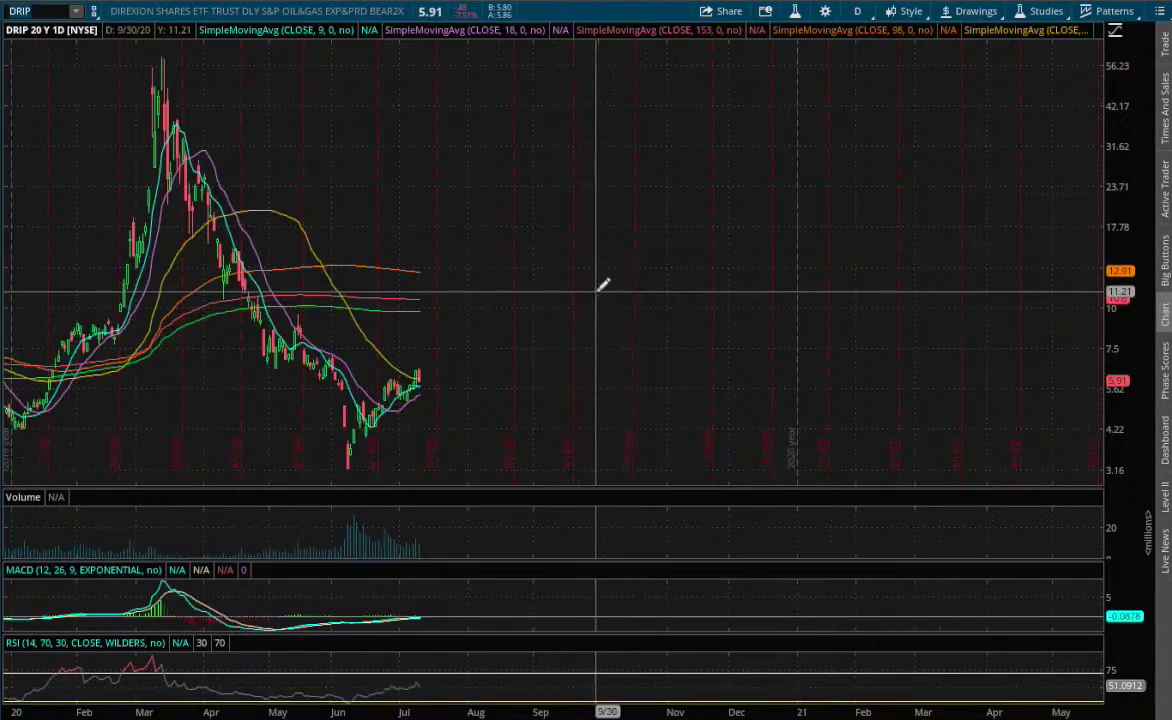
# View DRIP on the 180-day 1-hour and 4-hour charts, zooming into late June–July
pyautogui.click(857, 12)
pyautogui.click(790, 167)
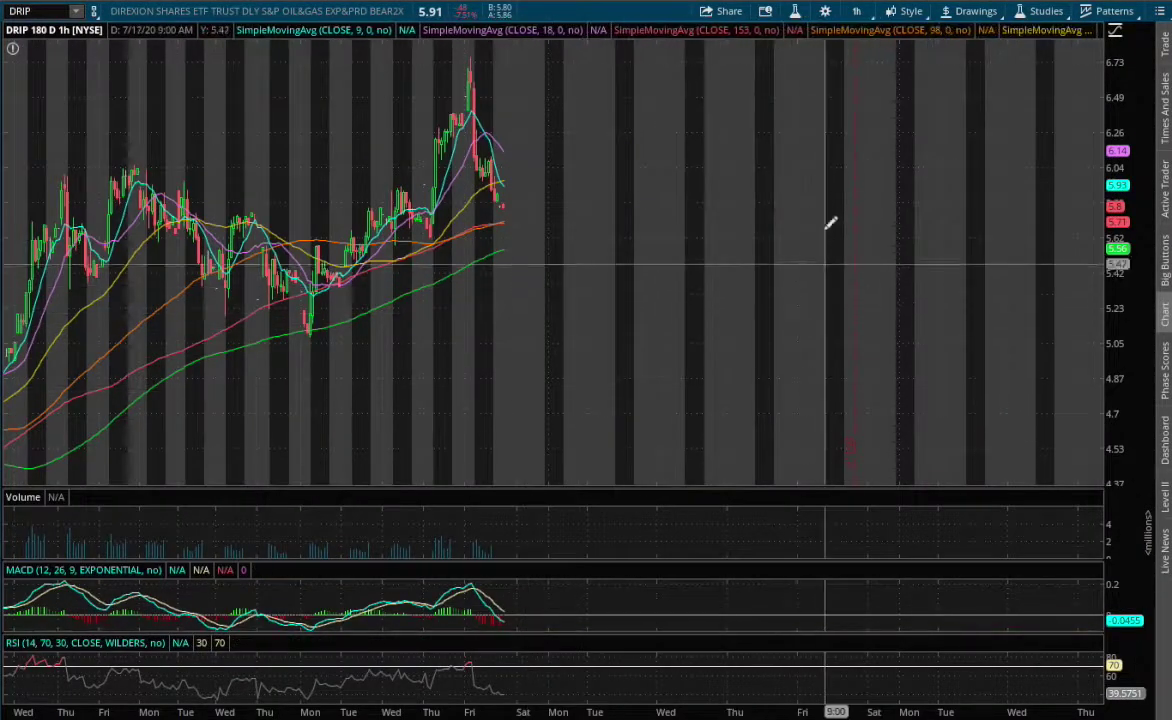
pyautogui.click(857, 12)
pyautogui.click(812, 166)
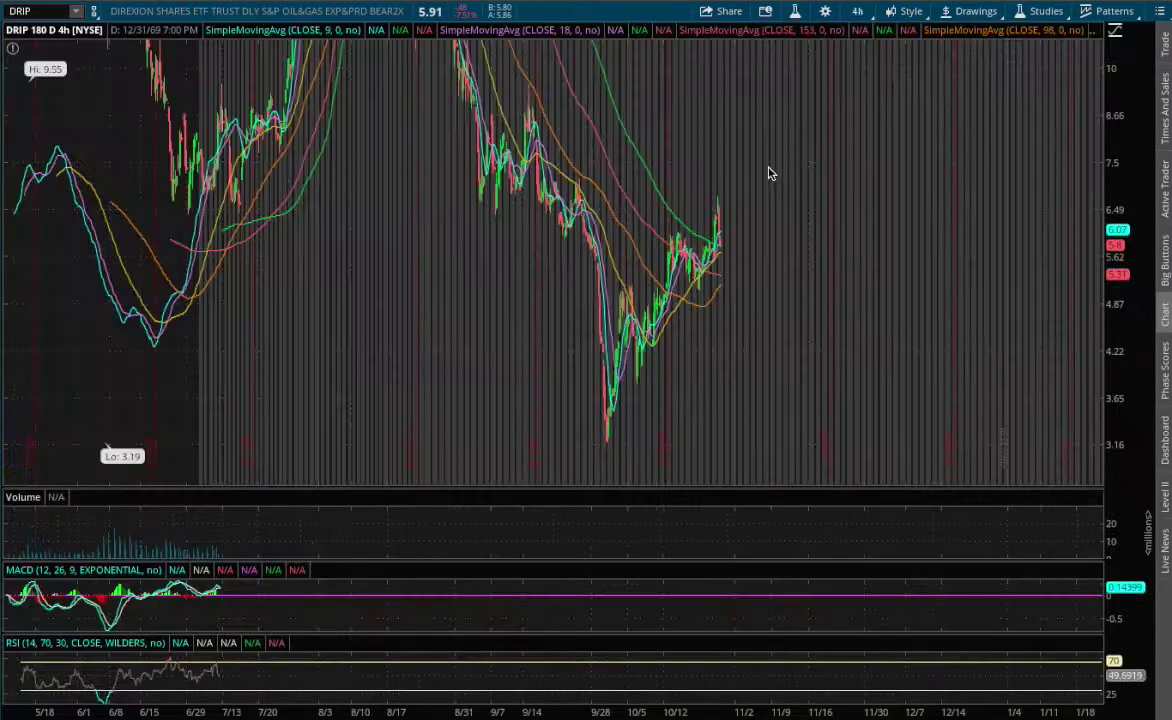
pyautogui.moveTo(493, 340); pyautogui.dragTo(515, 361)
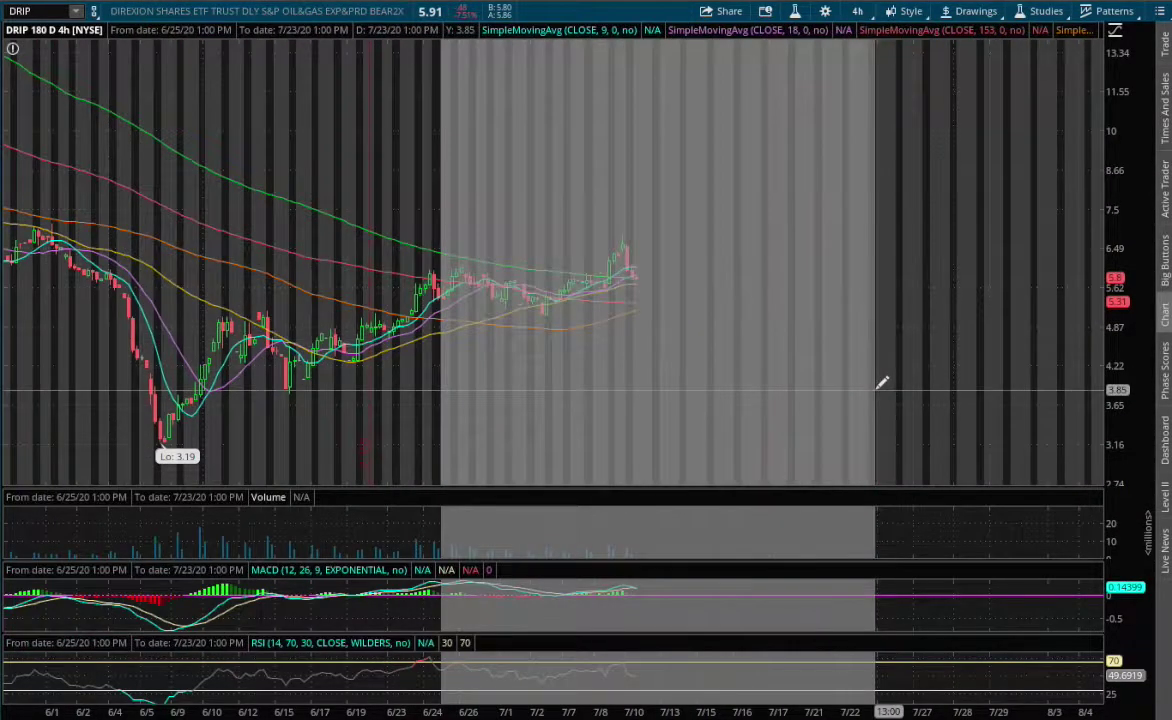
pyautogui.moveTo(882, 382); pyautogui.dragTo(882, 384)
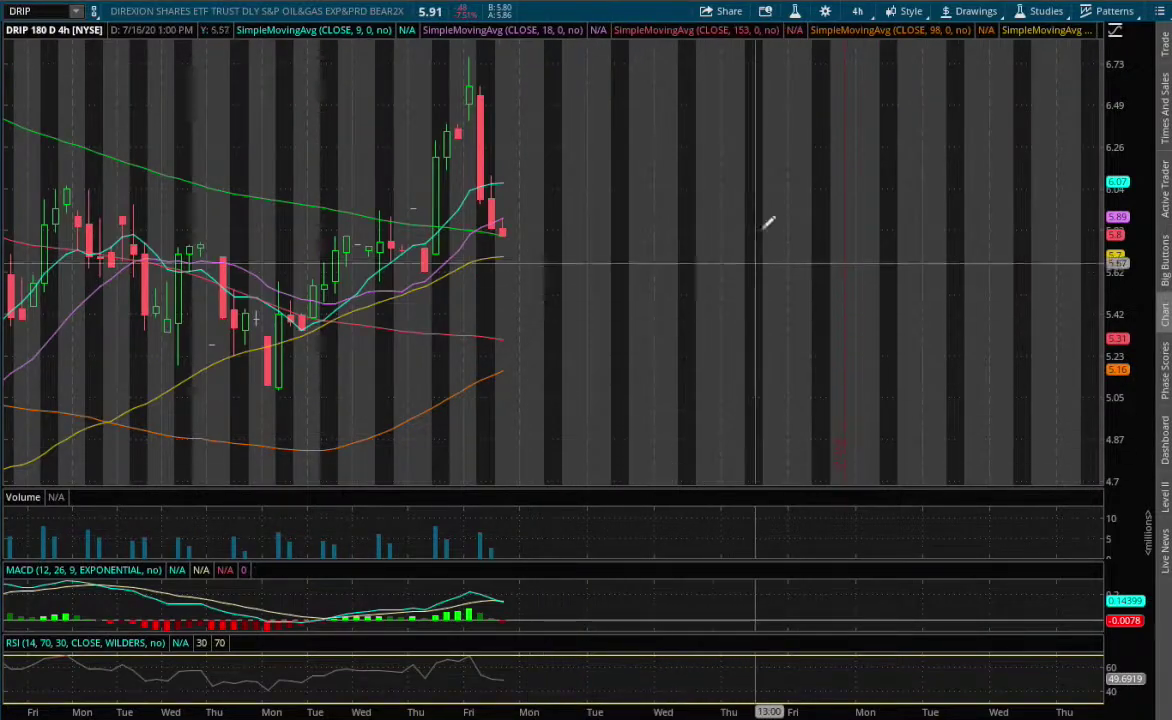
# Return DRIP to the 20-year daily chart zoomed into March–October 2020
pyautogui.click(857, 11)
pyautogui.click(800, 184)
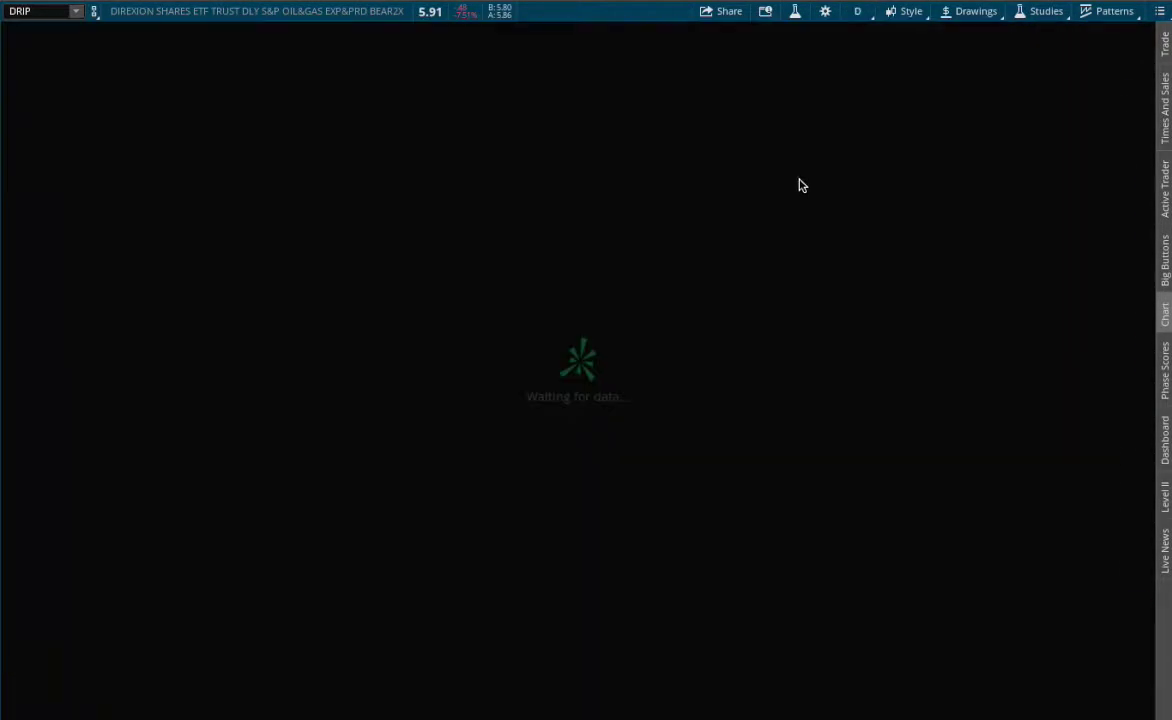
pyautogui.moveTo(568, 305); pyautogui.dragTo(568, 305)
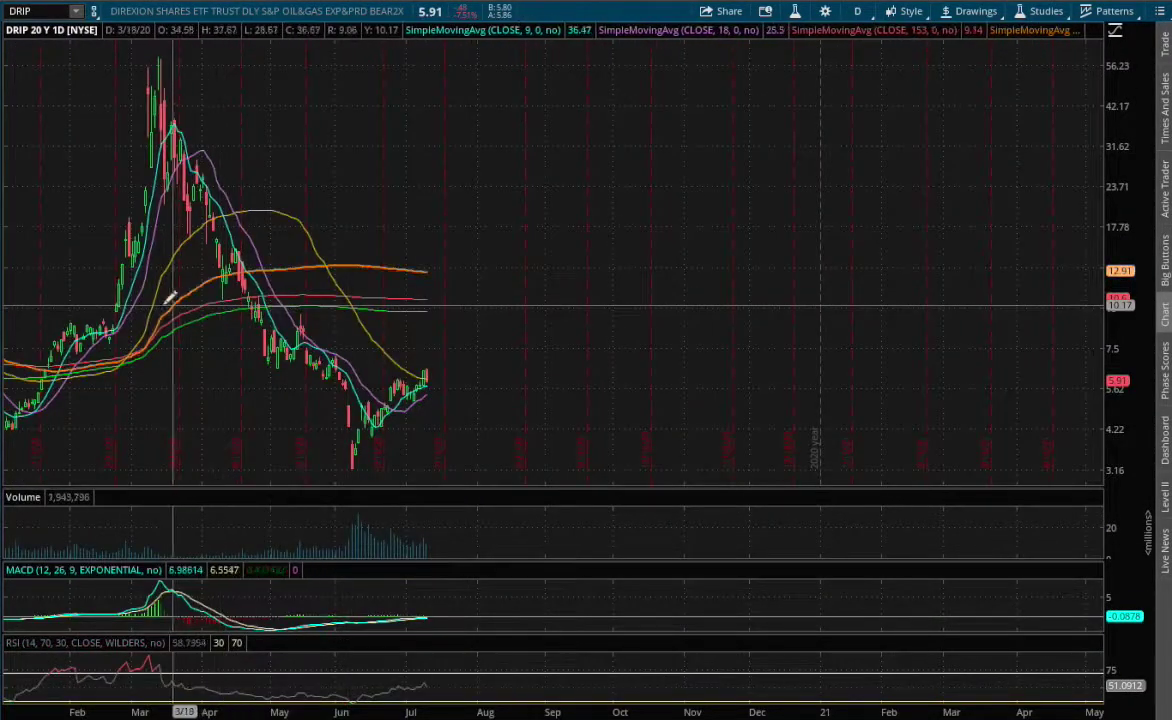
pyautogui.moveTo(245, 306)
pyautogui.mouseDown()
pyautogui.moveTo(652, 348)
pyautogui.moveTo(698, 378)
pyautogui.mouseUp()
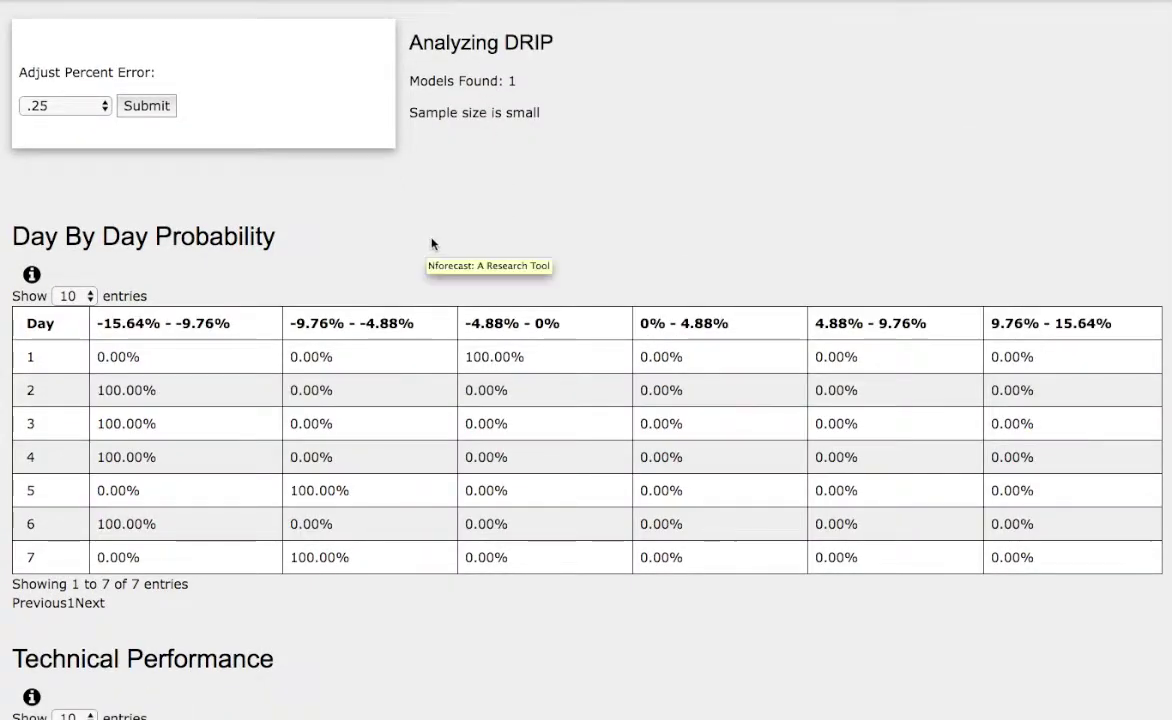
# Review Nforecast's DRIP Day By Day Probability table
pyautogui.scroll(1, 465, 229)
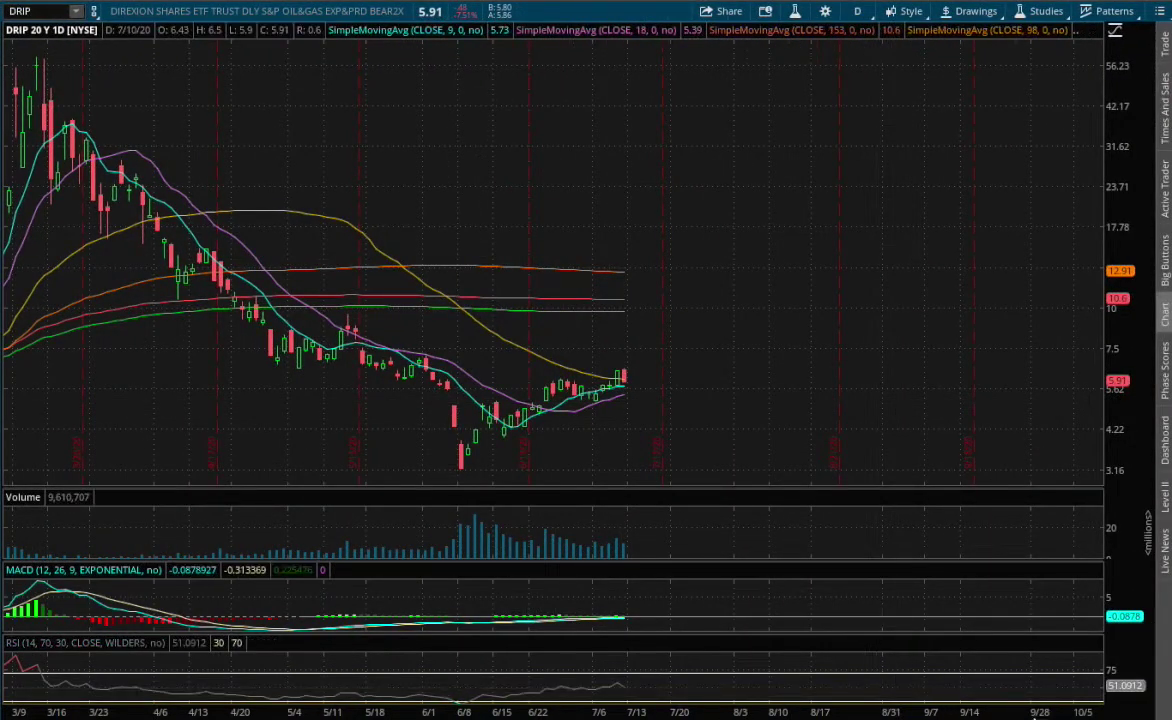
# Draw an upward trendline from DRIP's last daily candle to a point a few days ahead
pyautogui.middleClick(965, 480)
pyautogui.click(977, 420)
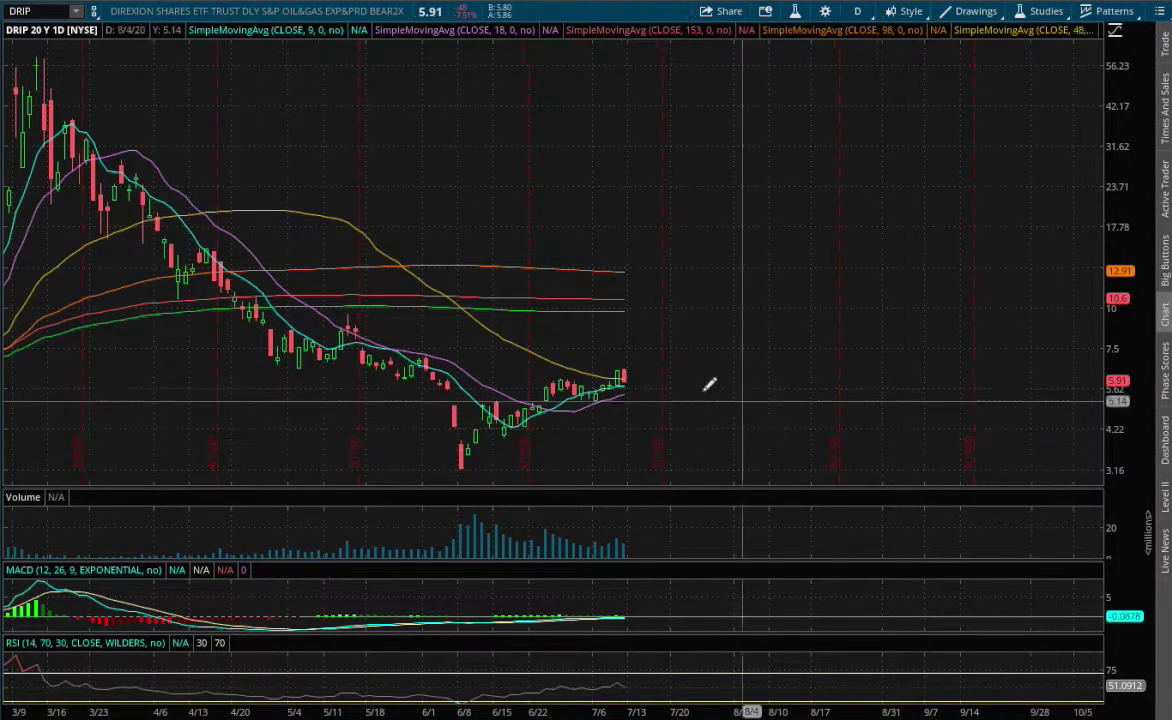
pyautogui.click(624, 379)
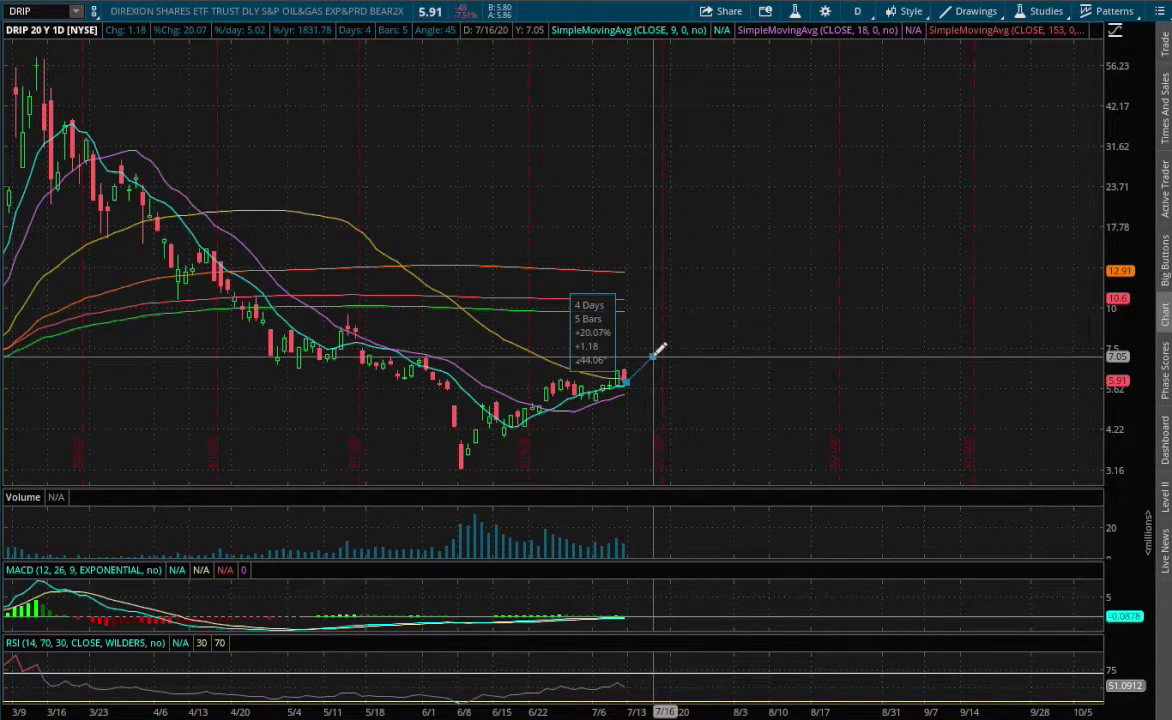
pyautogui.click(654, 355)
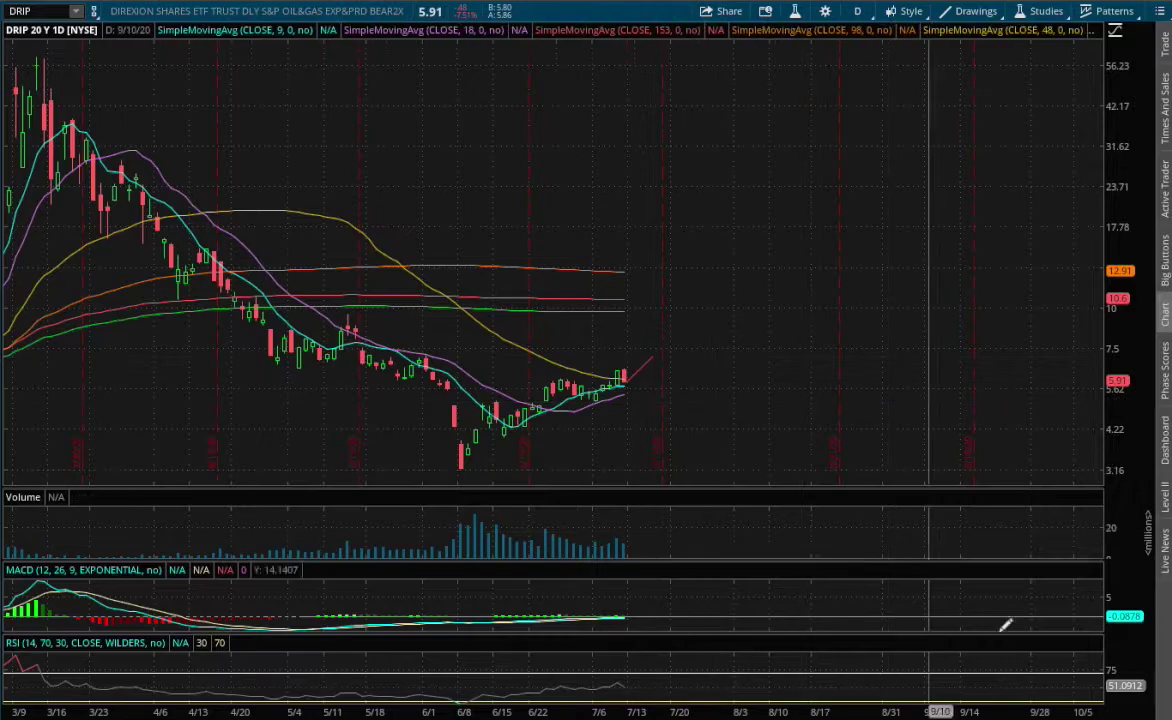
pyautogui.moveTo(1060, 483)
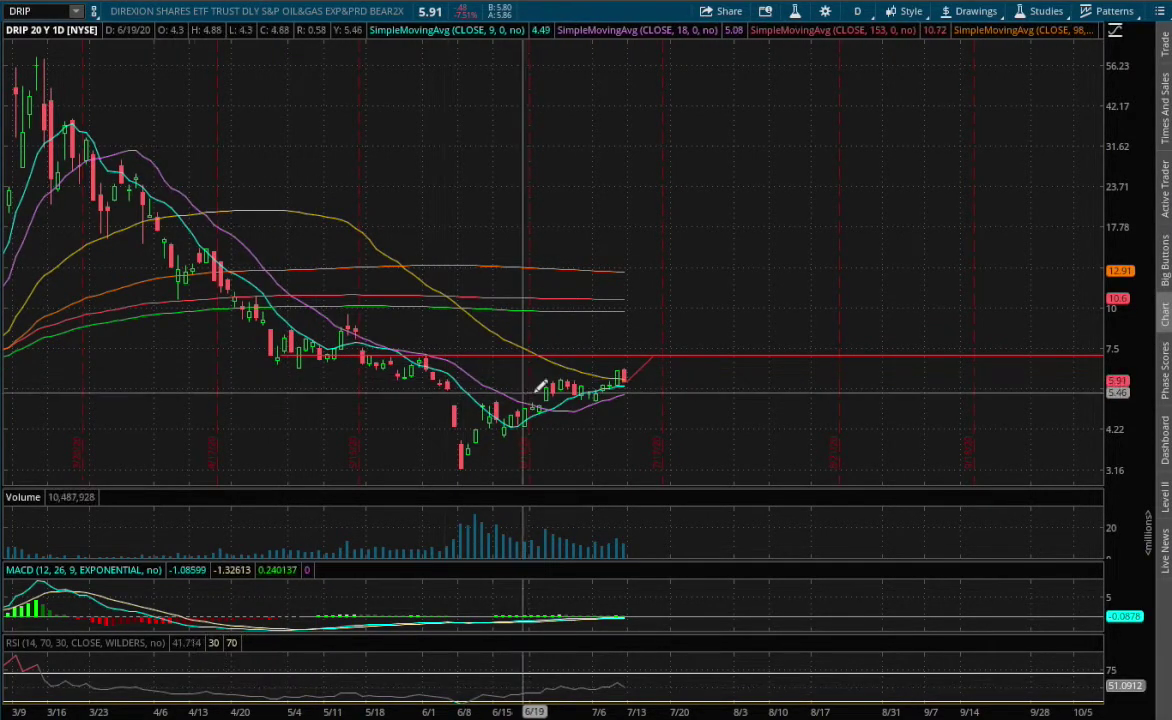
# Draw a downward trendline from DRIP's last candle about ten days ahead
pyautogui.moveTo(1049, 528)
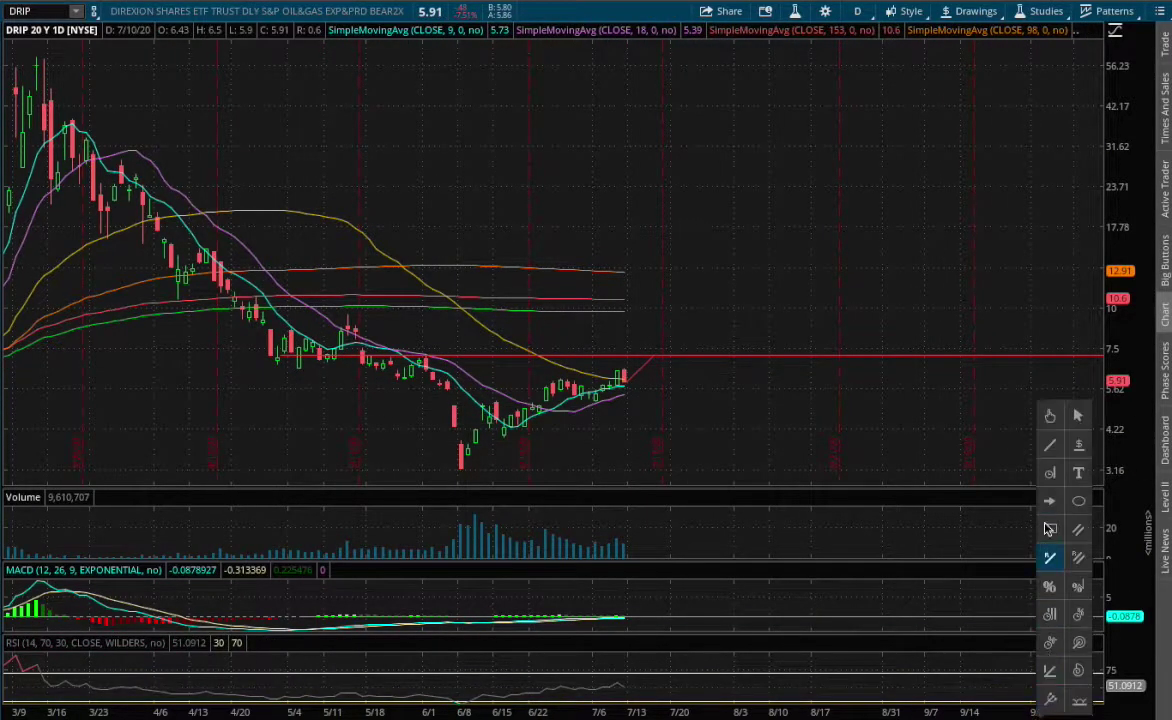
pyautogui.click(1049, 452)
pyautogui.click(622, 378)
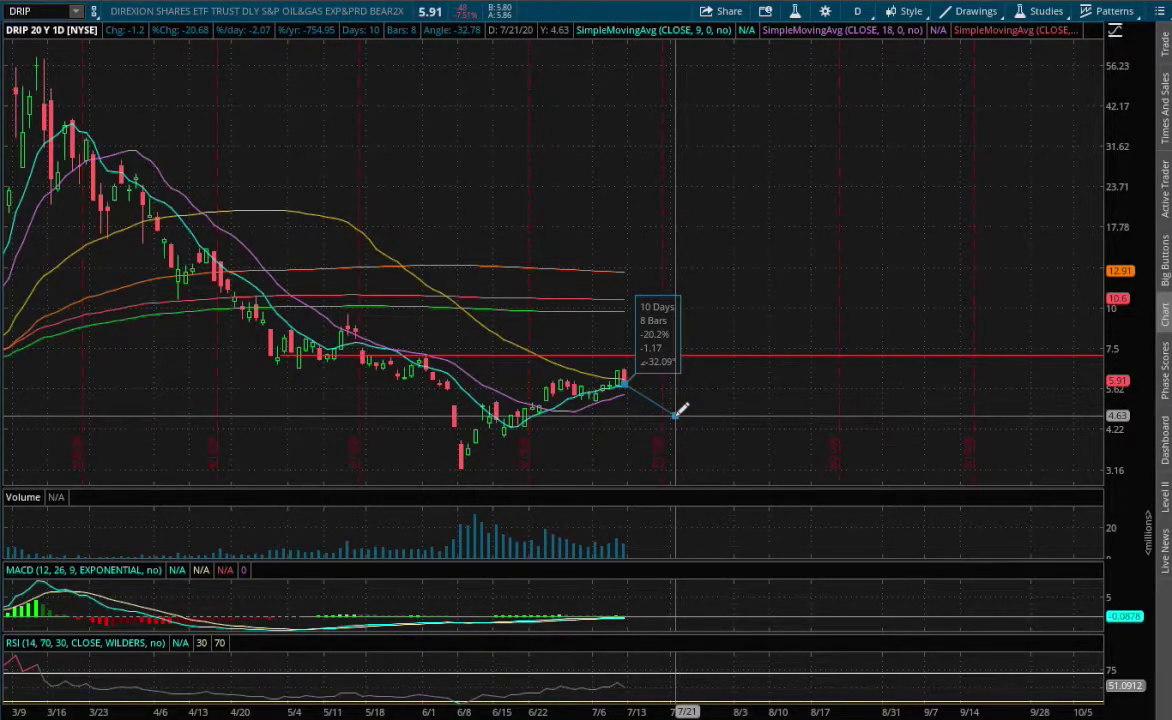
pyautogui.click(675, 413)
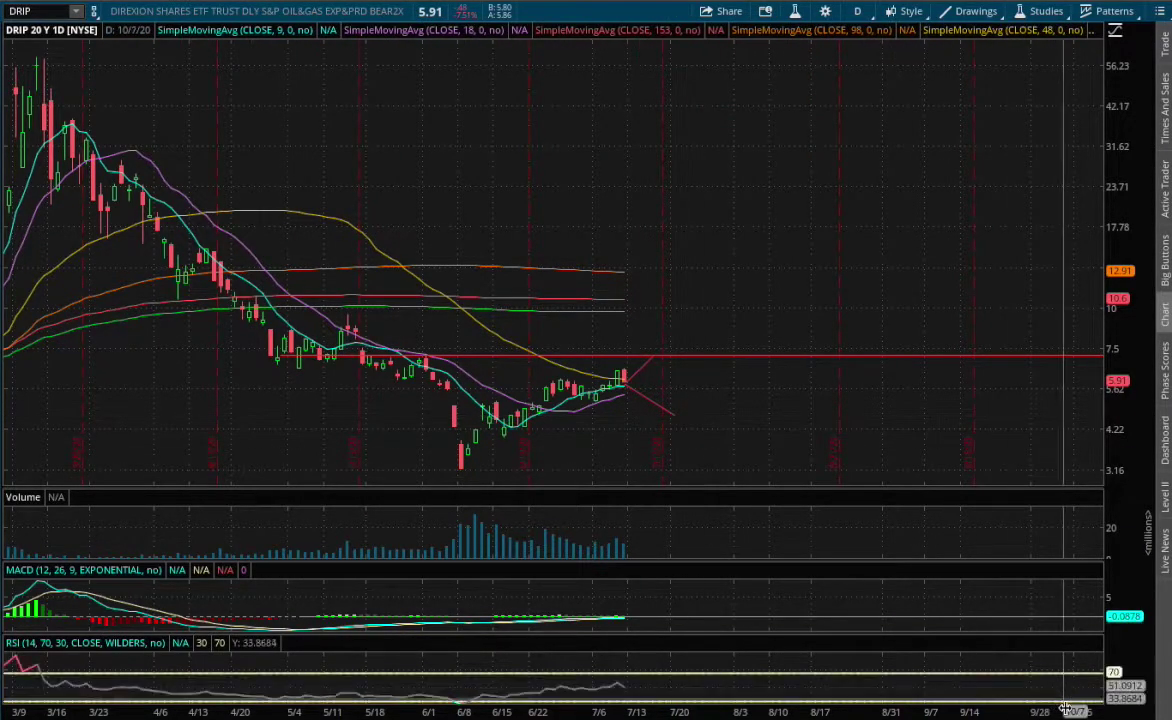